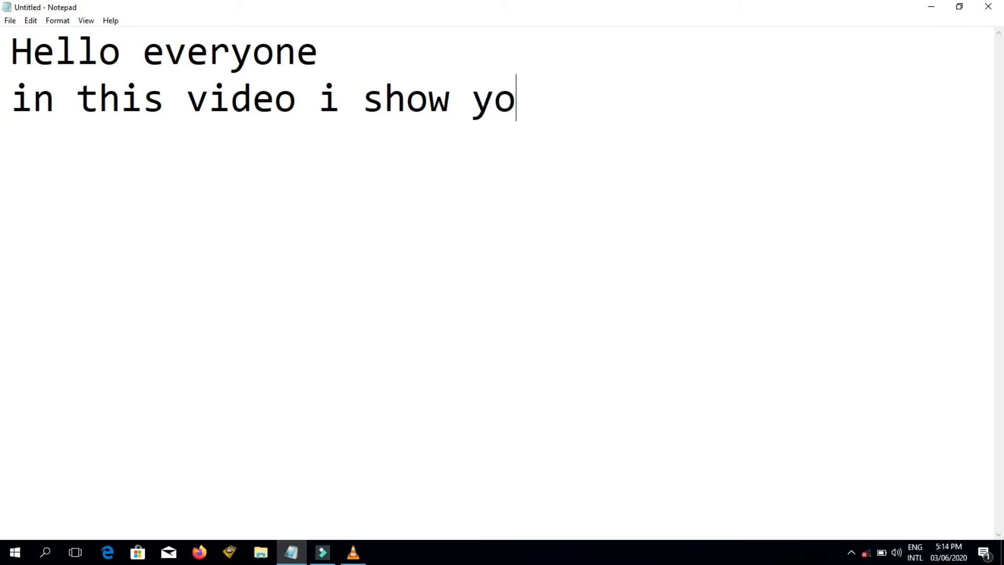
# - Finish the intro sentence in the note so it reads "in this video i show you how to install tube rank jeet"
pyautogui.write('nst')
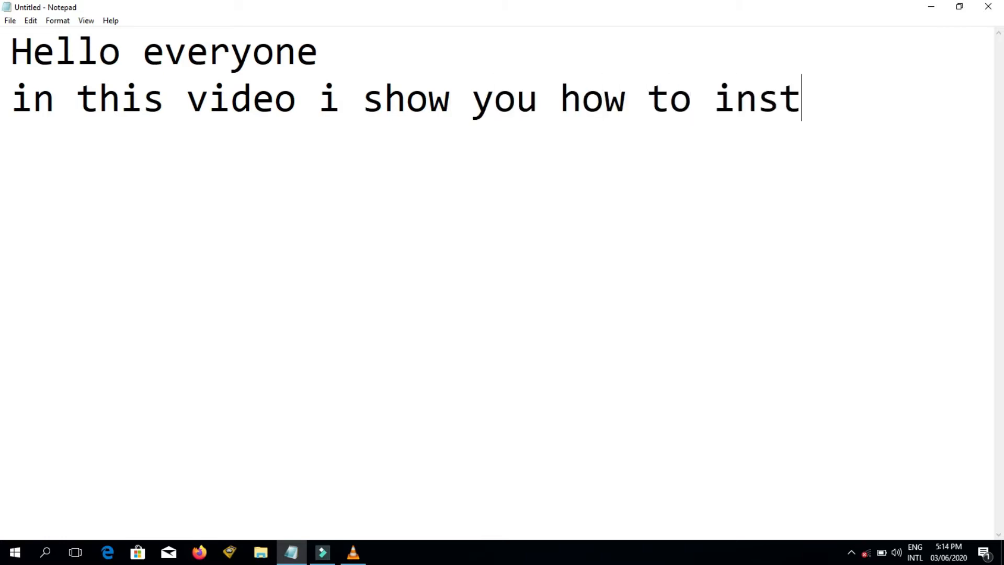
pyautogui.write('all tub')
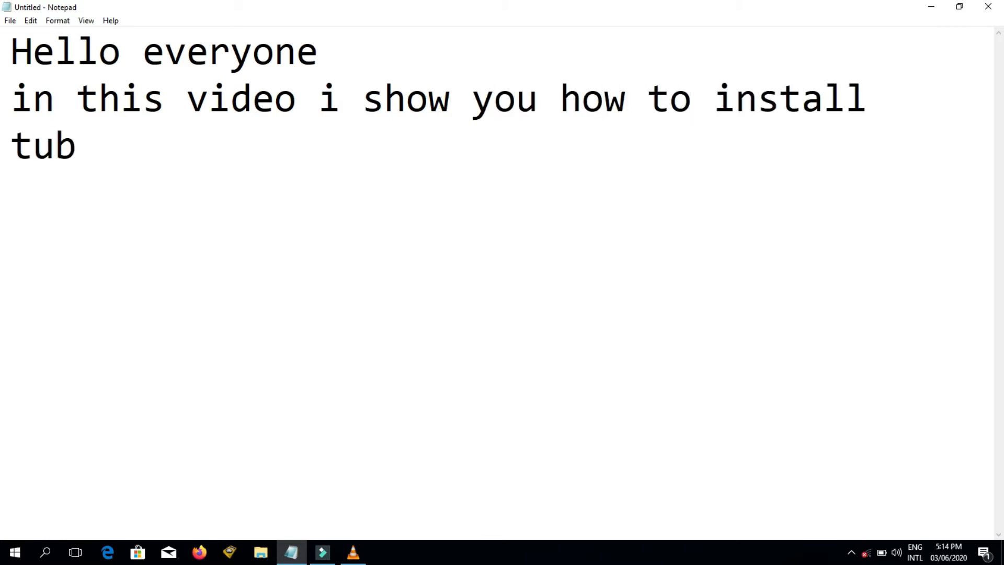
pyautogui.write('e rank jett')
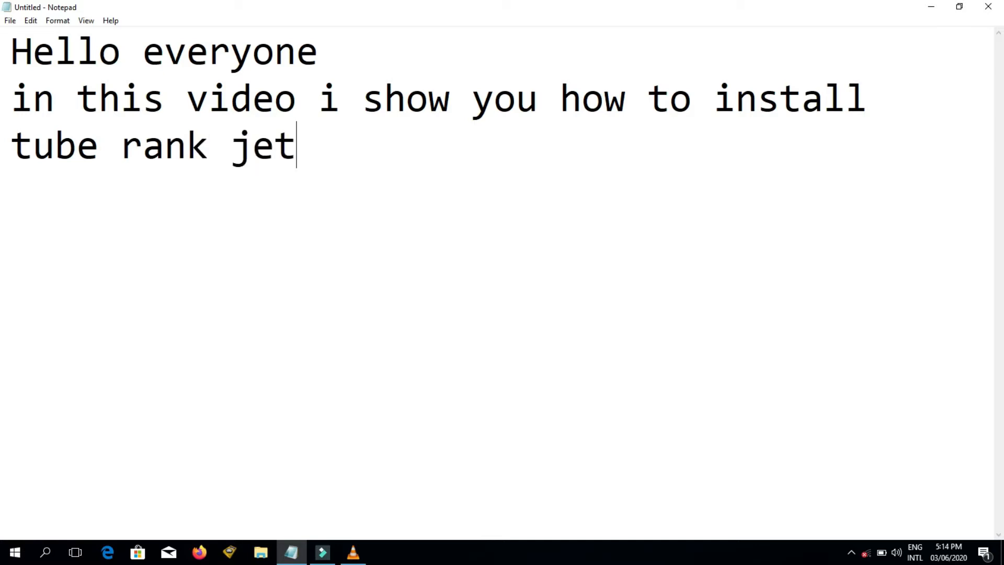
pyautogui.press('BackSpace')
pyautogui.press('BackSpace')
pyautogui.press('BackSpace')
pyautogui.write('et ')
# - Add the line "and with activation" below the intro sentence in the note
pyautogui.write('with')
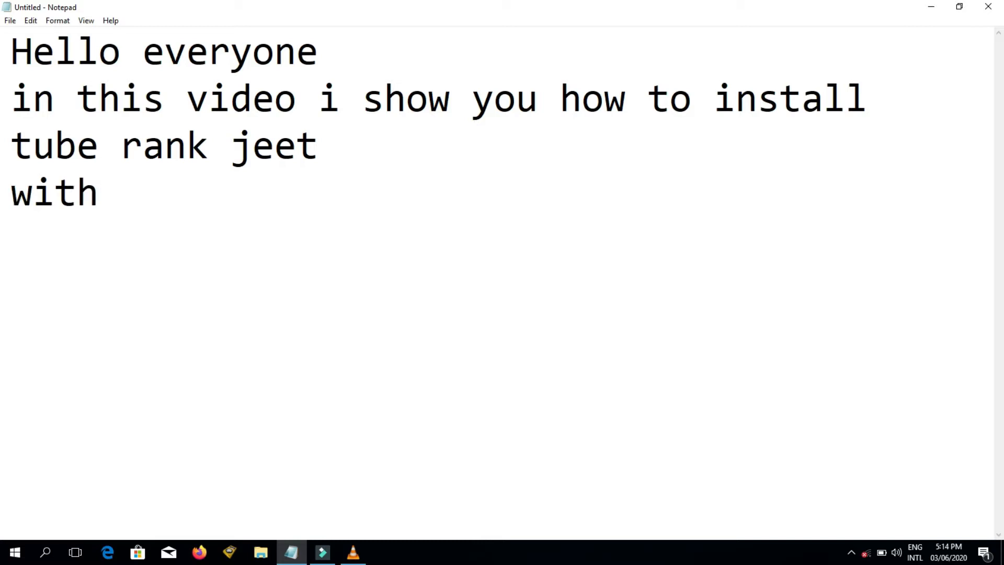
pyautogui.press('BackSpace')
pyautogui.press('BackSpace')
pyautogui.press('BackSpace')
pyautogui.press('BackSpace')
pyautogui.press('BackSpace')
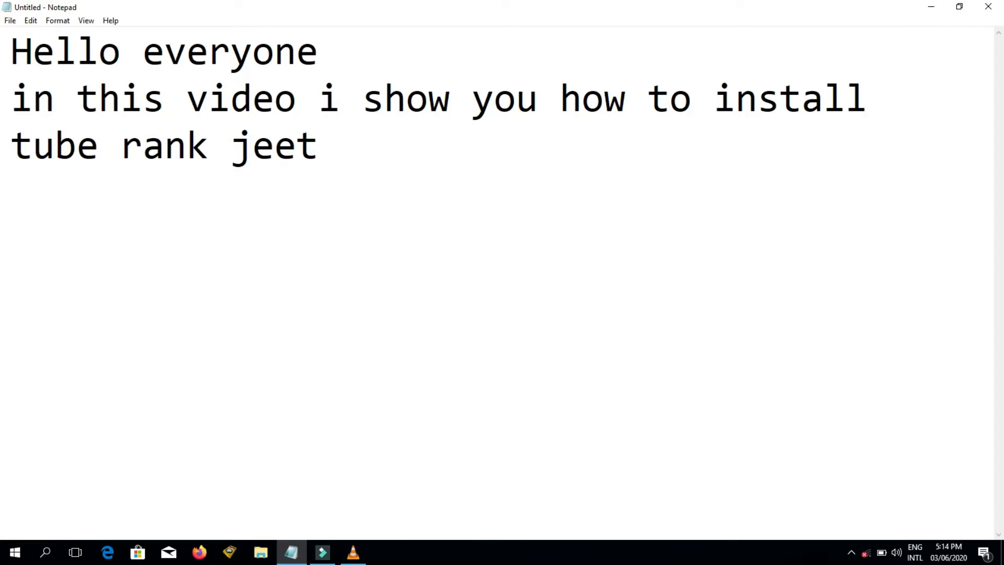
pyautogui.write('and ')
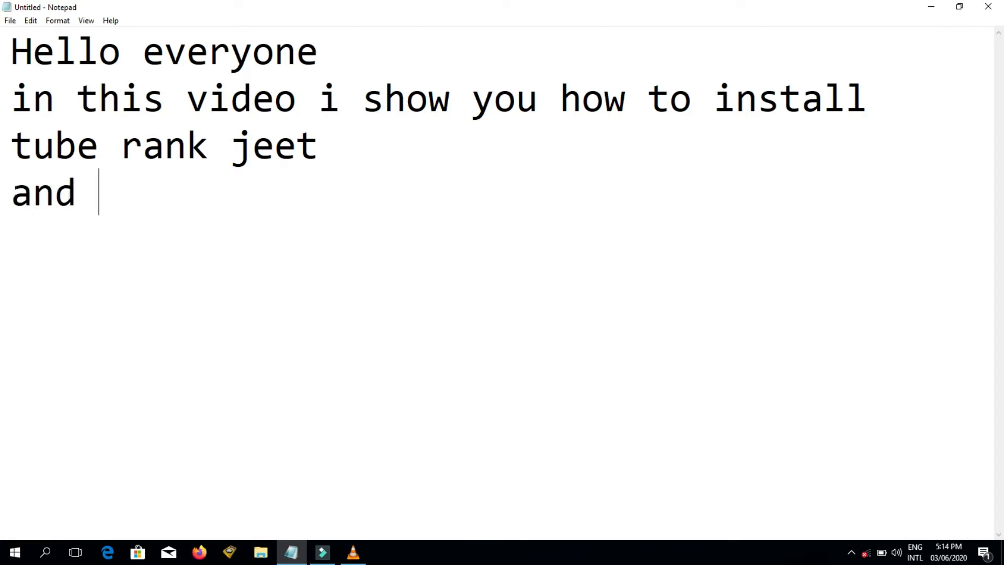
pyautogui.write('with activation')
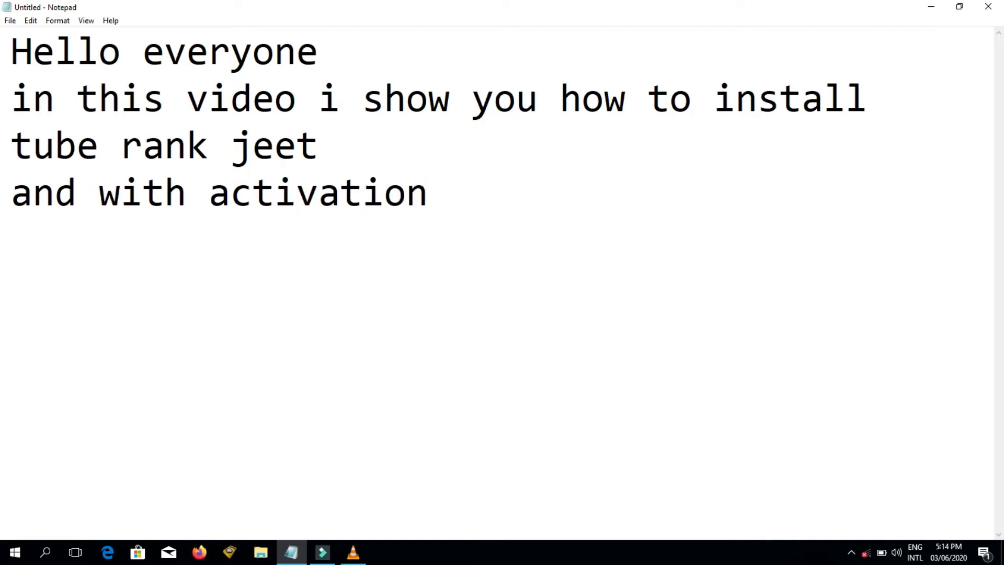
# - Switch to File Explorer, open the Tube Rank Jeet folder on Local Disk (D:), and launch the tuberankjeetii installer
pyautogui.click(931, 6)
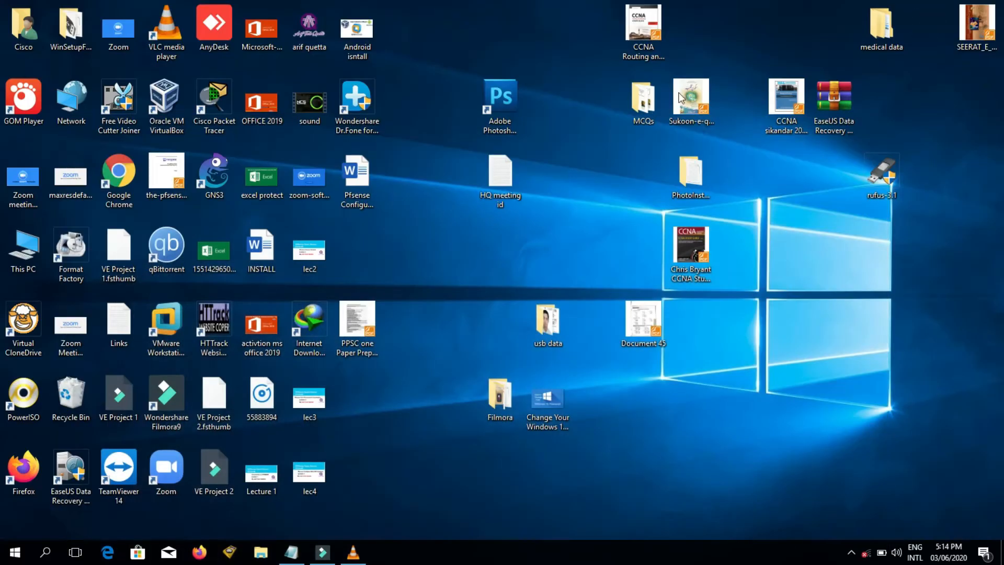
pyautogui.doubleClick(36, 233)
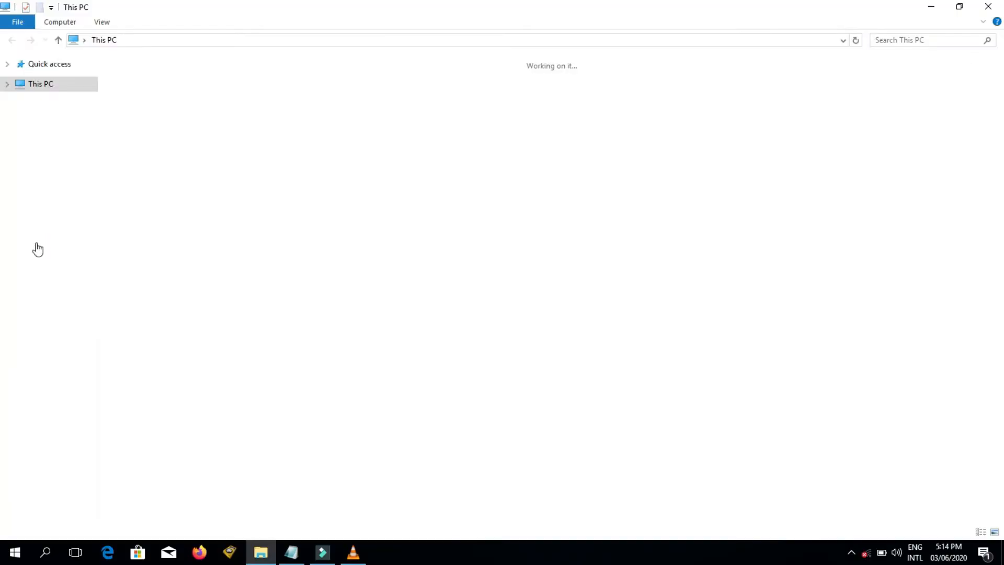
pyautogui.doubleClick(347, 165)
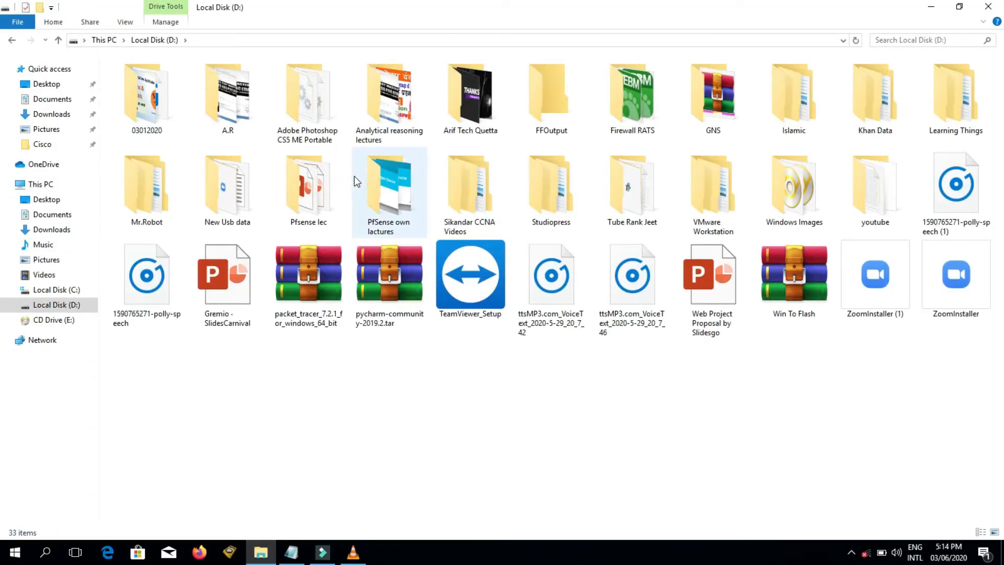
pyautogui.doubleClick(637, 201)
pyautogui.click(150, 105)
pyautogui.rightClick(151, 105)
pyautogui.click(166, 124)
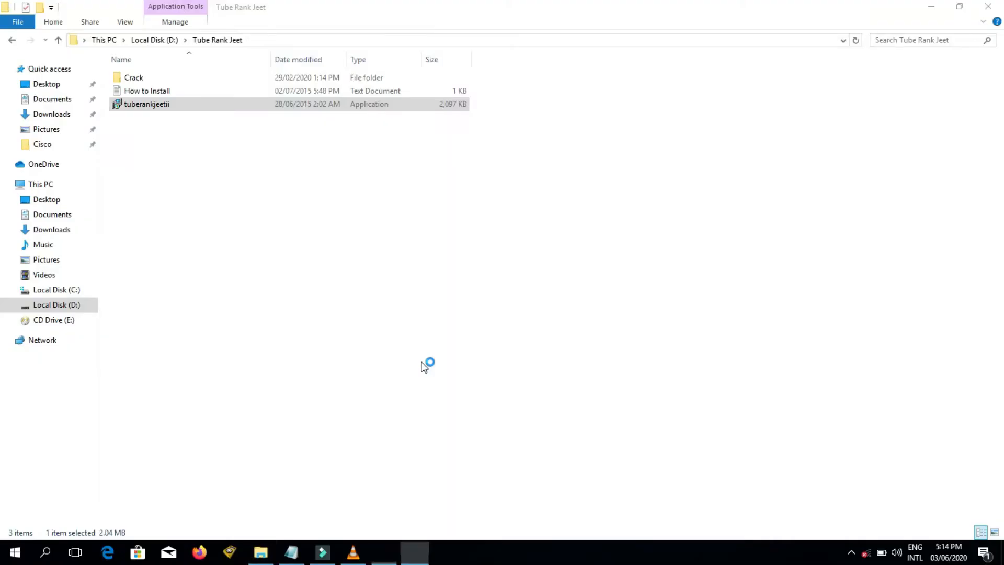
# - Install Tuberank Jeet in the default folder with desktop and Quick Launch icons, finish with launching enabled, and dismiss the activation window
pyautogui.click(565, 376)
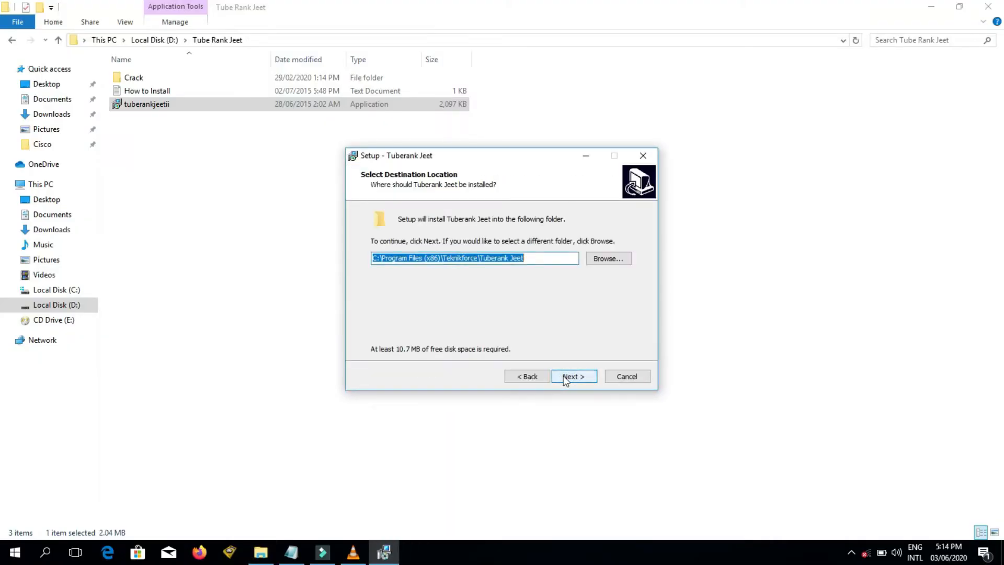
pyautogui.click(565, 377)
pyautogui.click(564, 377)
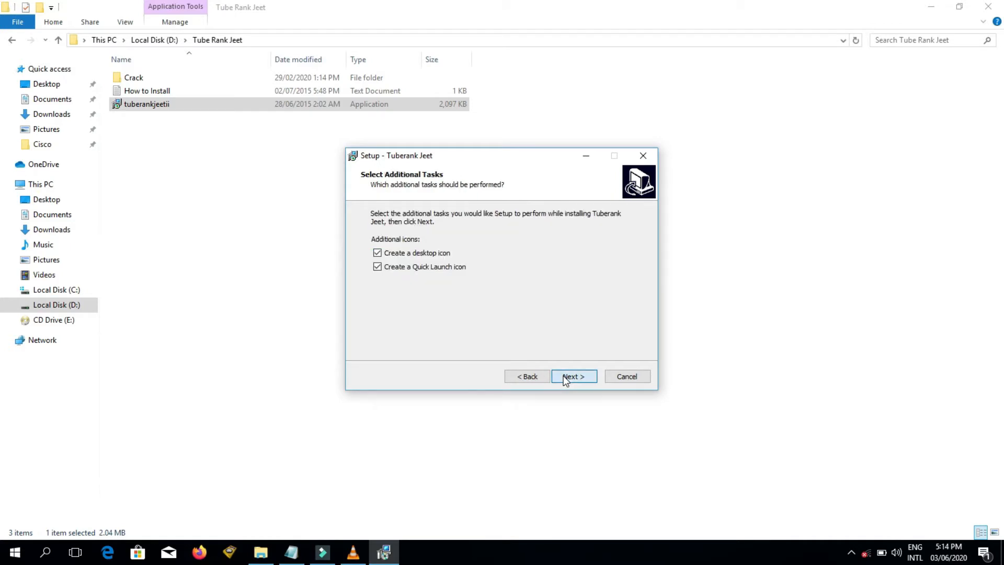
pyautogui.click(564, 376)
pyautogui.click(564, 377)
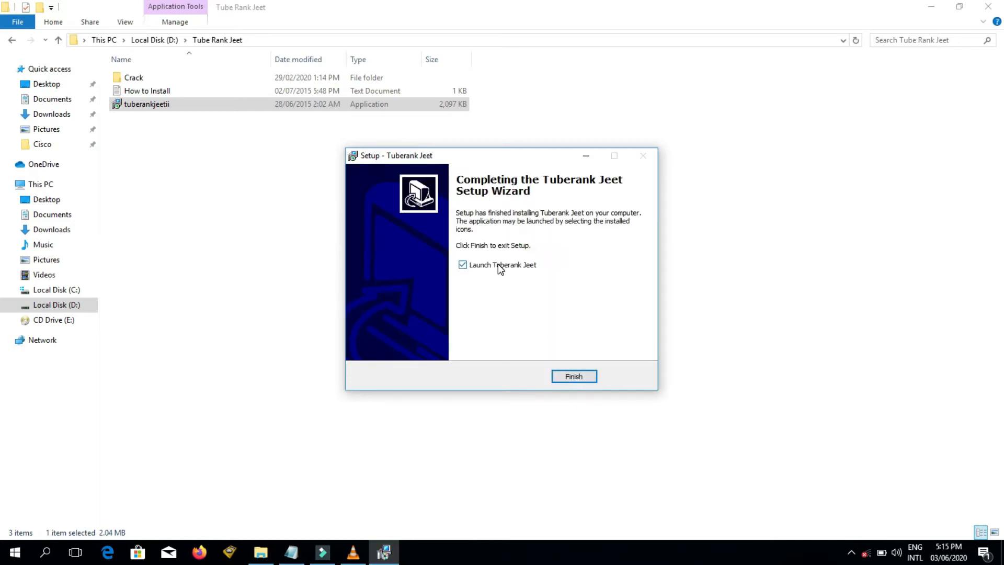
pyautogui.click(569, 375)
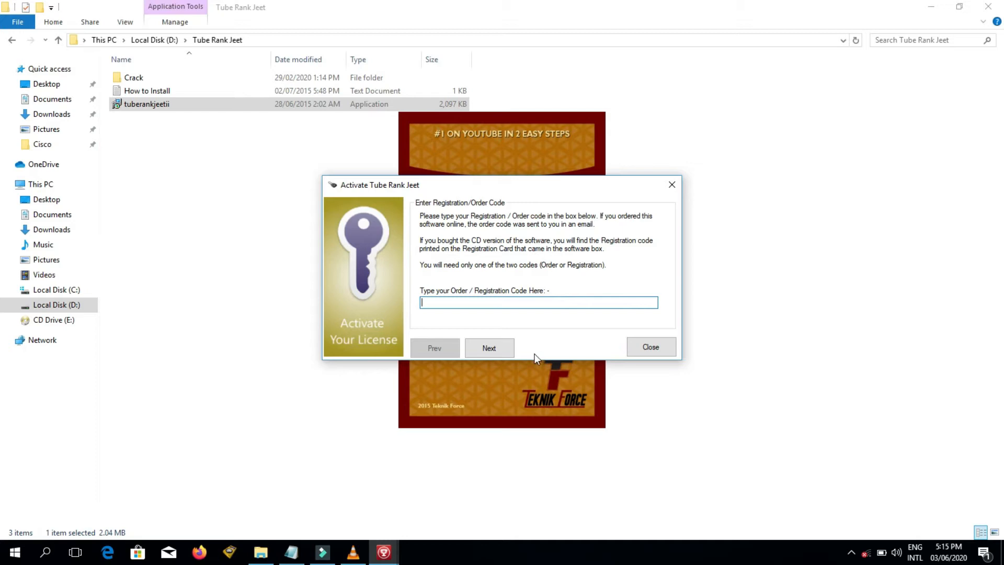
pyautogui.click(487, 348)
pyautogui.click(660, 345)
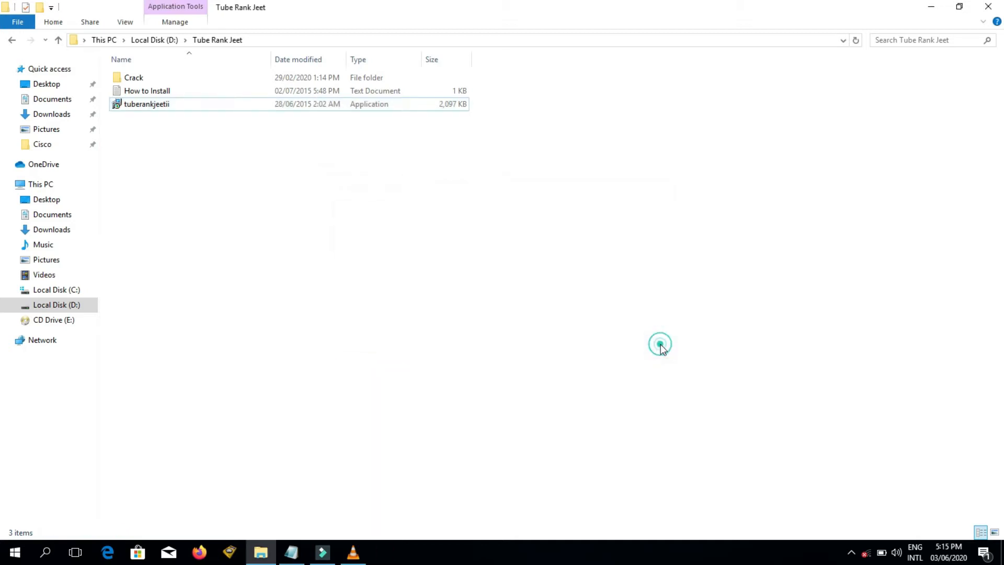
# - Read the How to Install text file, and copy both files in the Crack folder
pyautogui.doubleClick(143, 91)
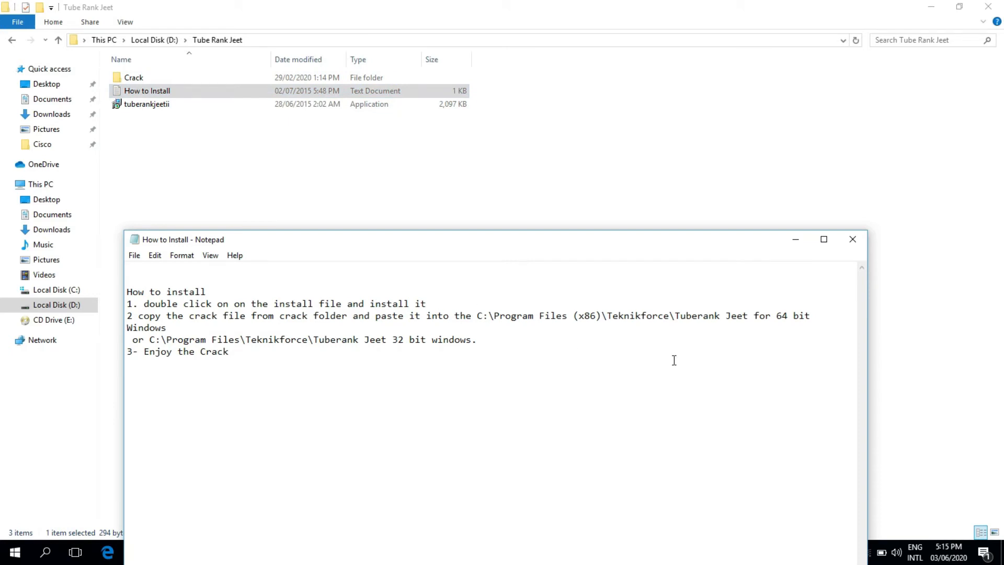
pyautogui.click(853, 239)
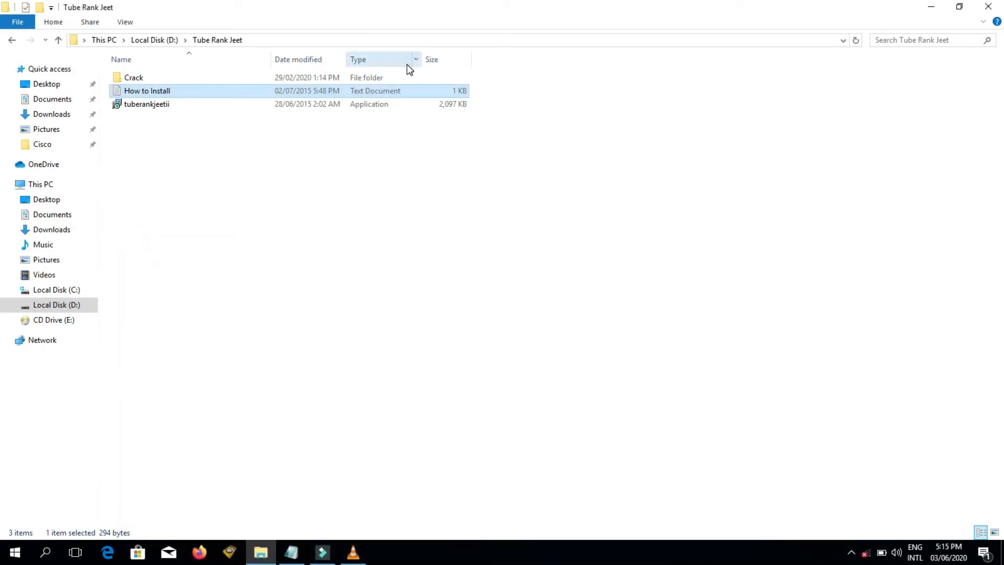
pyautogui.doubleClick(134, 79)
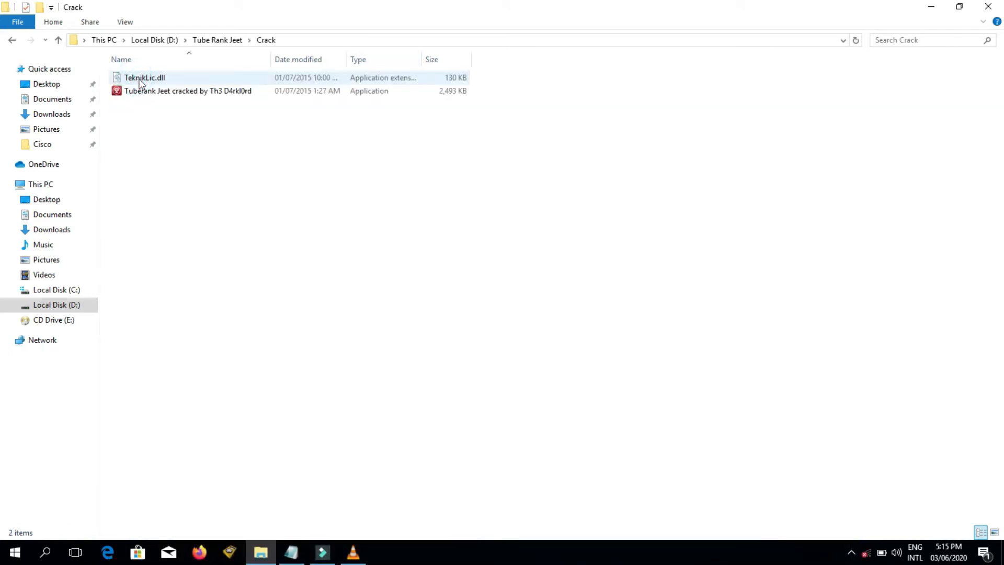
pyautogui.moveTo(164, 107); pyautogui.dragTo(137, 70)
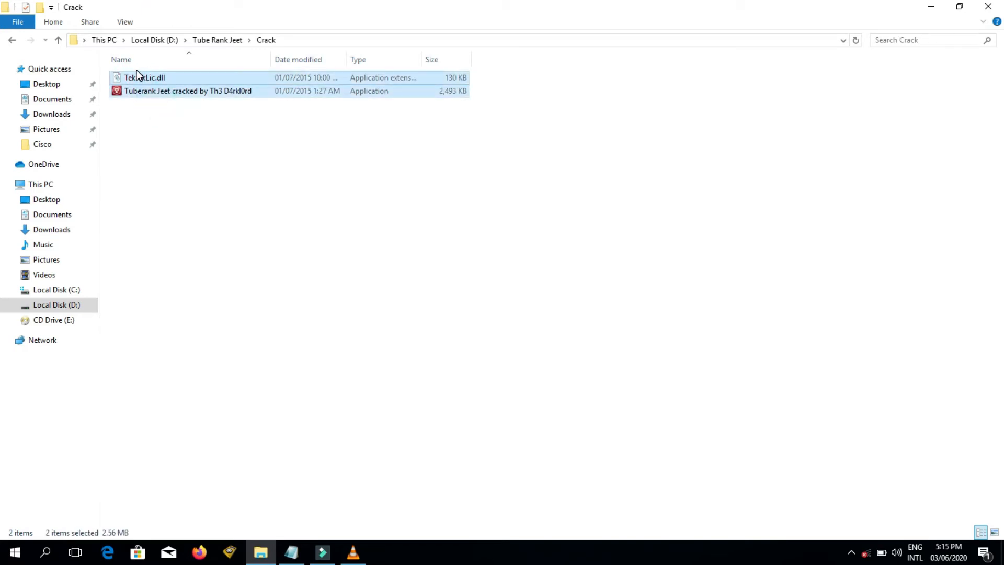
# - Return to the Notepad note and add the line "copy the activation / crack file" after a blank line
pyautogui.click(292, 554)
pyautogui.click(466, 313)
pyautogui.press('Return')
pyautogui.write('copy ')
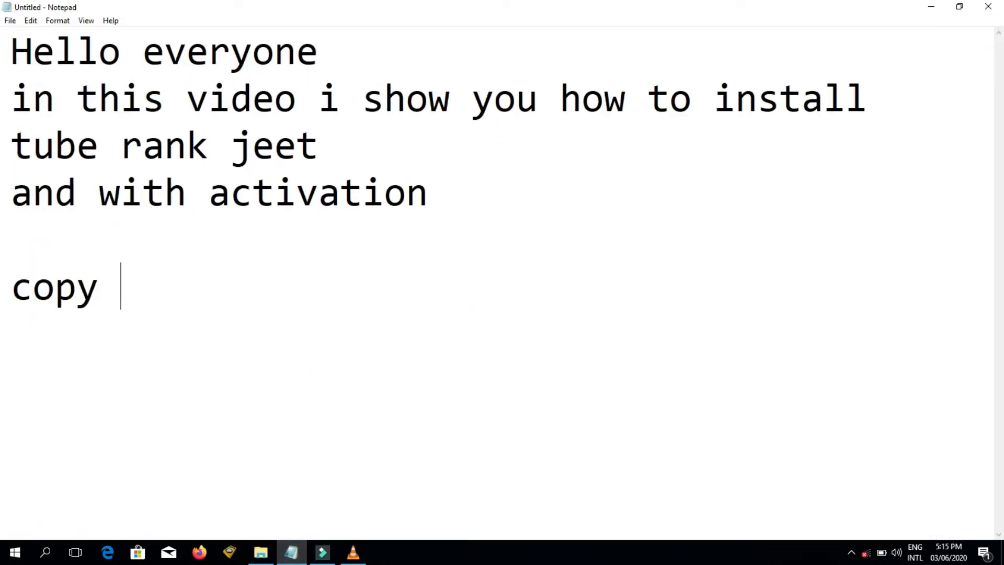
pyautogui.write('the activation')
pyautogui.press('BackSpace')
pyautogui.write('vation ')
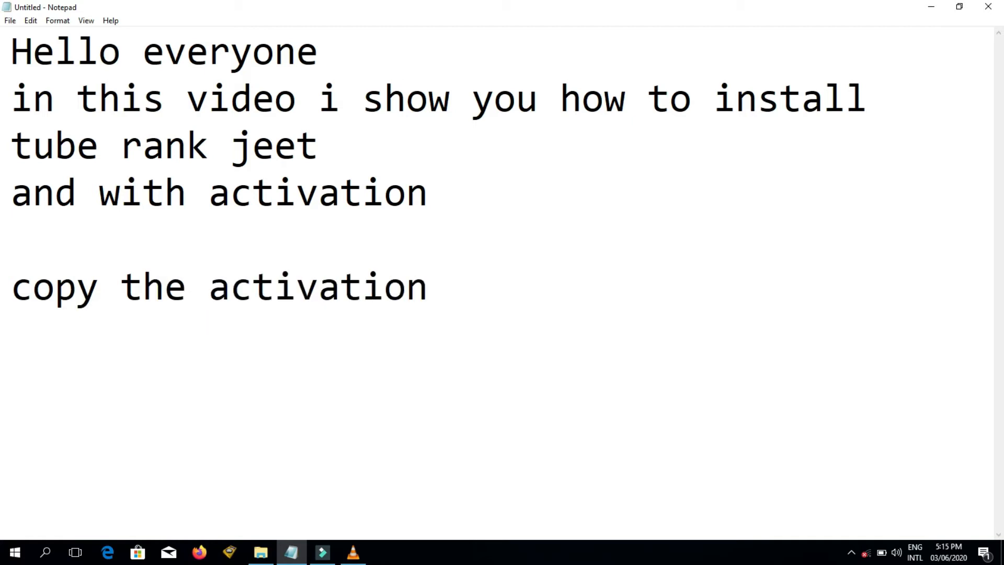
pyautogui.write('file')
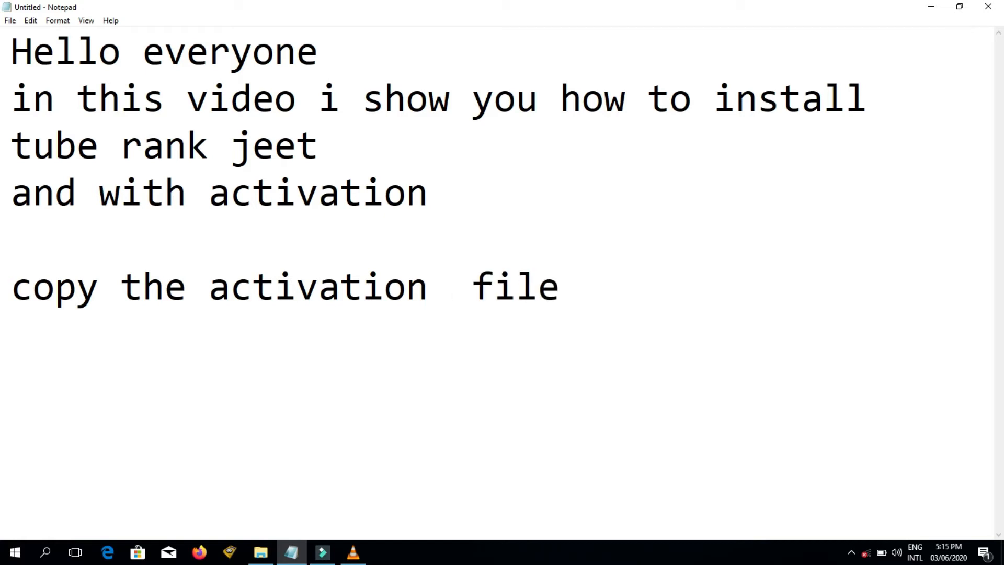
pyautogui.write(' / ca')
pyautogui.press('BackSpace')
pyautogui.write('rack  file ')
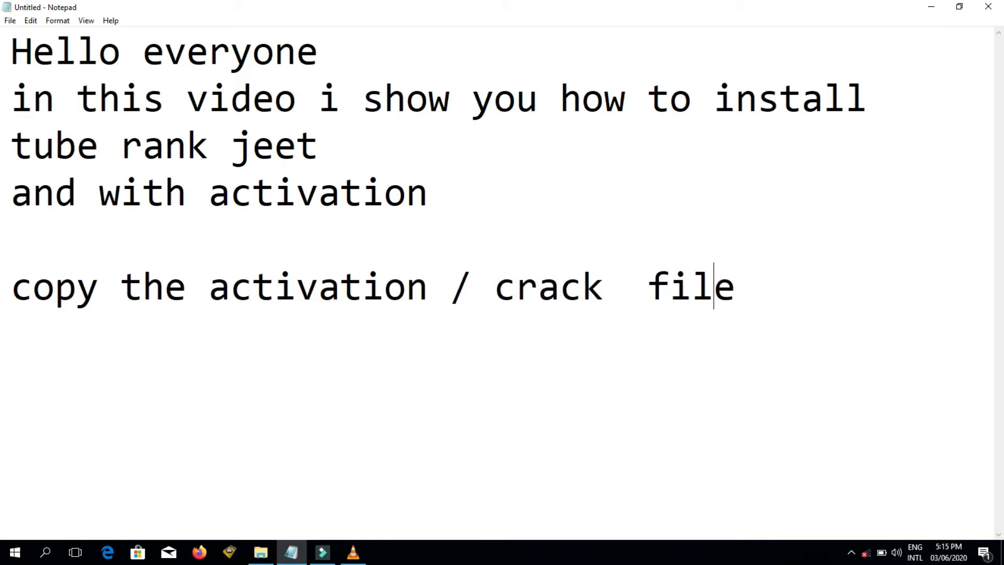
# - Add the line "and past it in installation folder" at the end of the note
pyautogui.write('and pa')
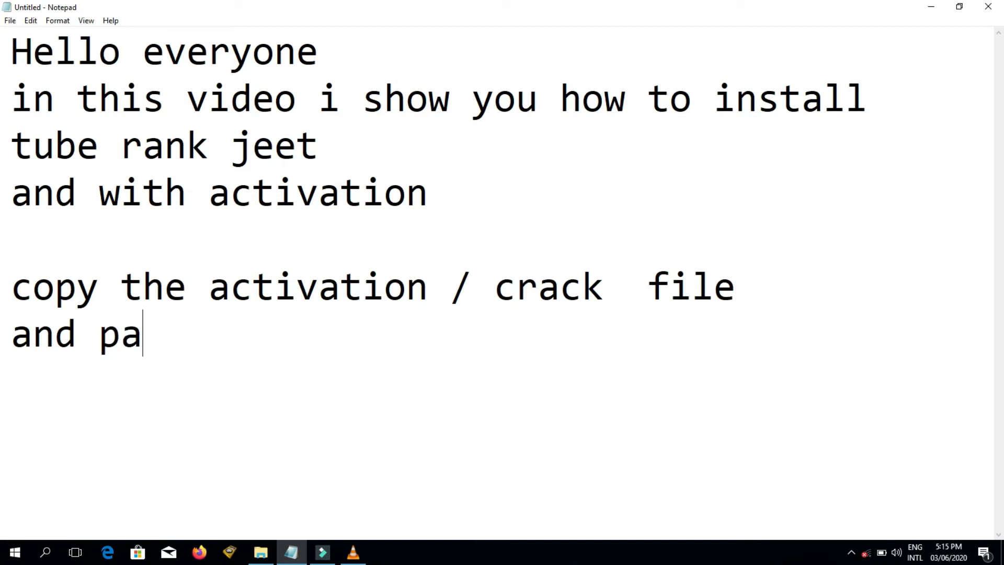
pyautogui.write('st it in ')
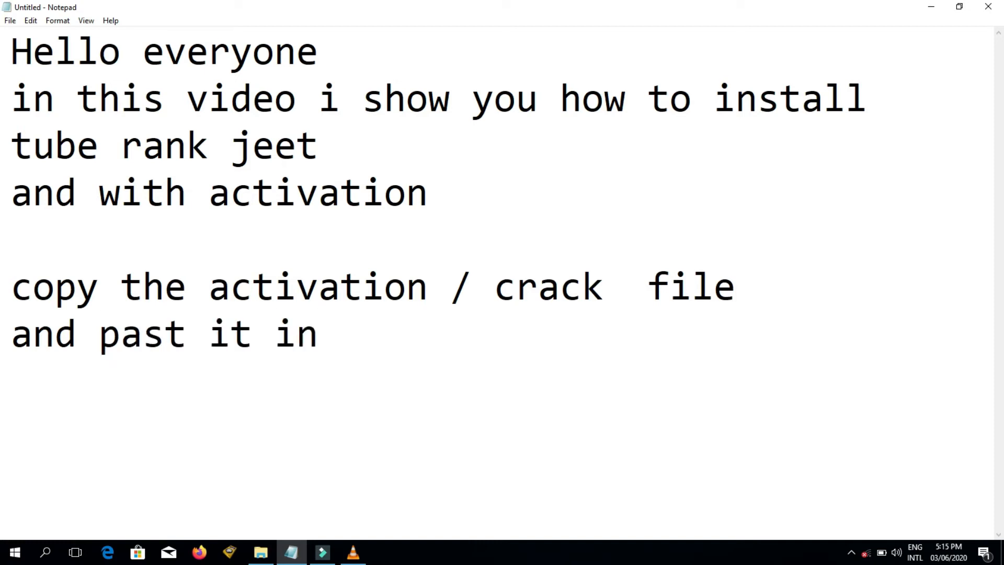
pyautogui.write('installation folder')
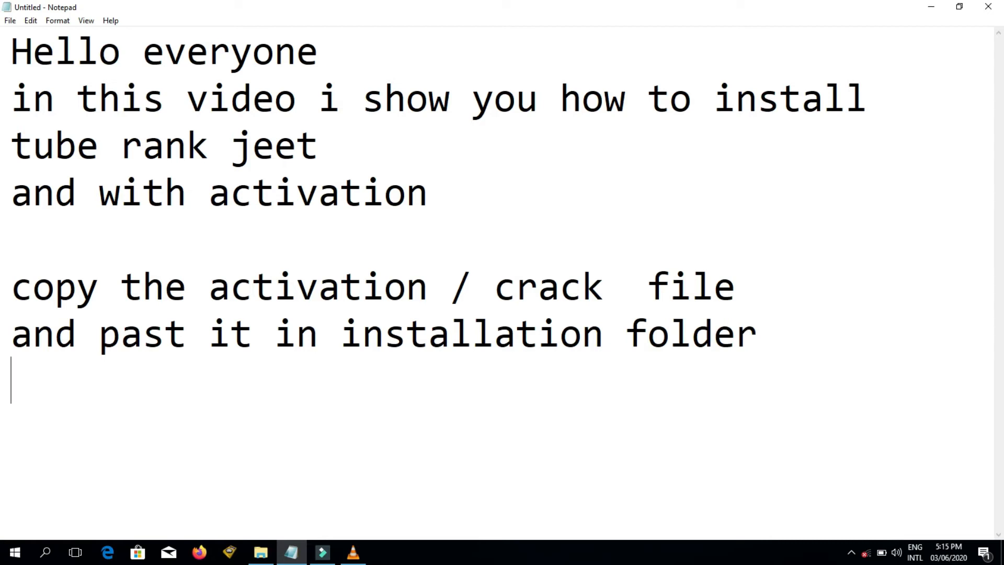
# - Open the installation folder of Tuberank Jeet through the properties of its Tuberank Jeet 2 desktop shortcut
pyautogui.click(931, 6)
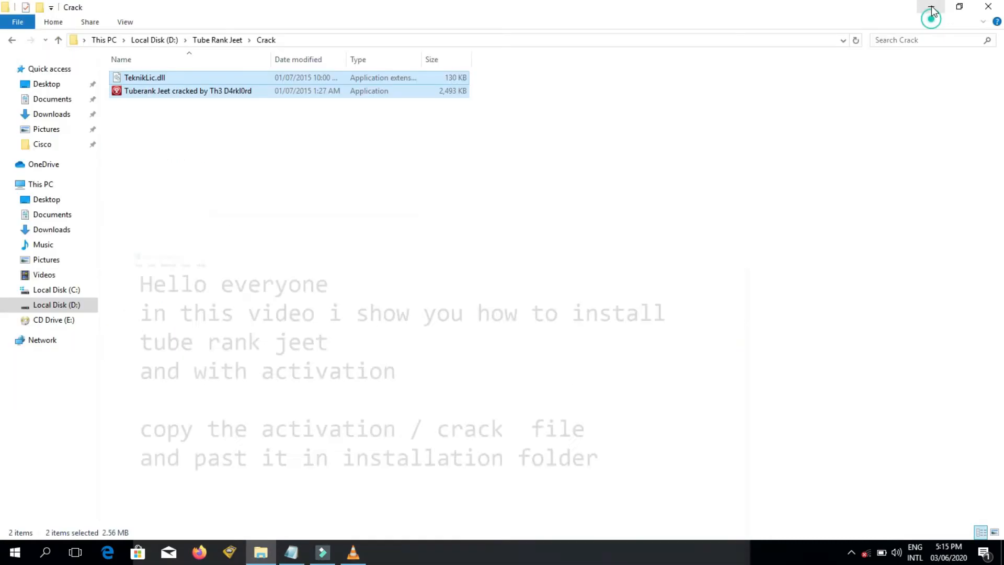
pyautogui.click(930, 7)
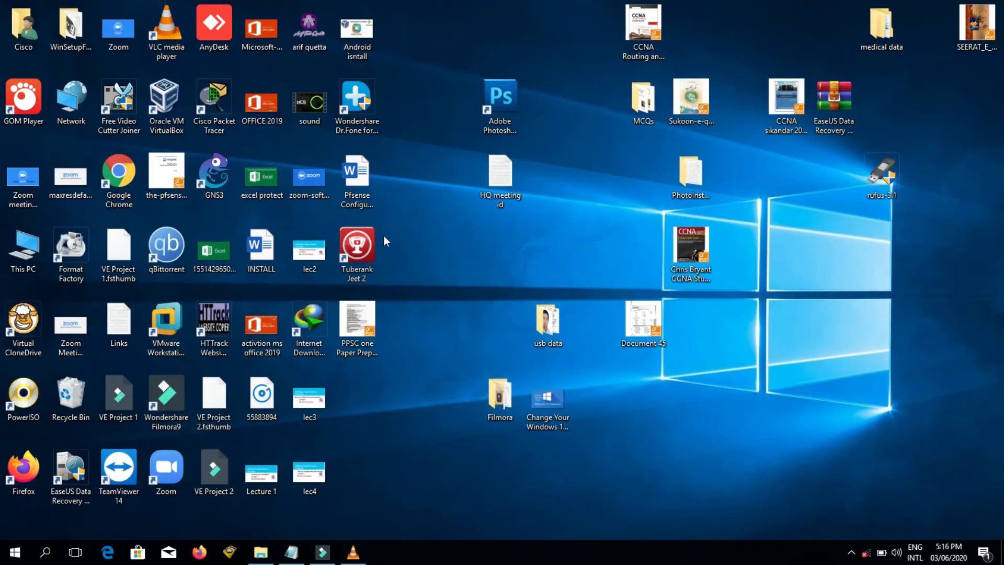
pyautogui.rightClick(346, 258)
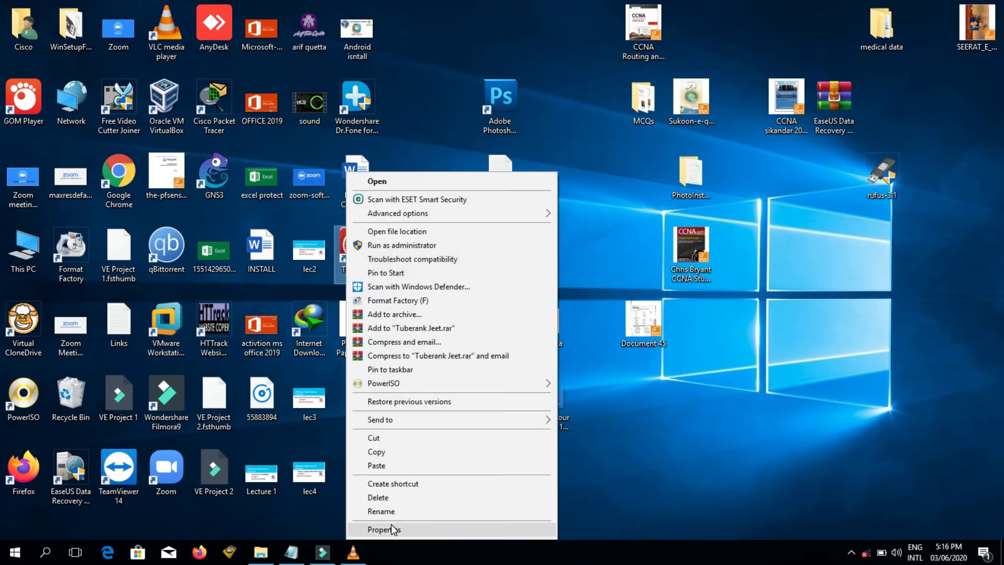
pyautogui.click(391, 525)
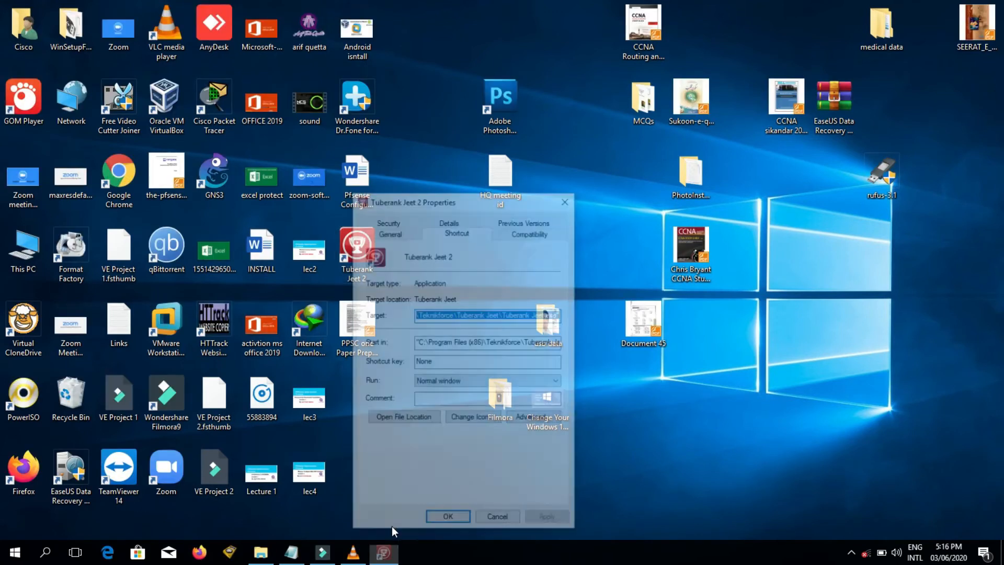
pyautogui.click(412, 421)
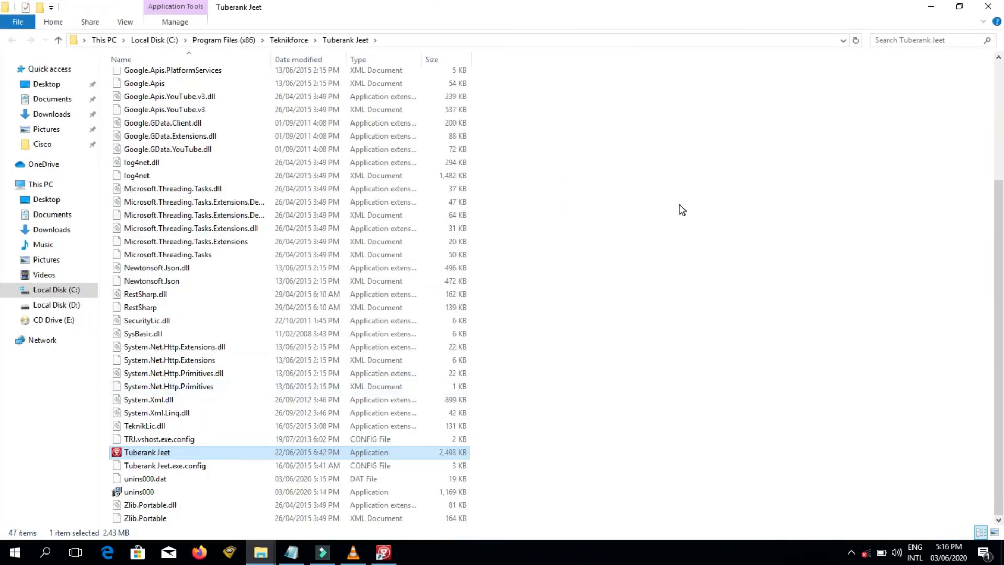
# - Paste the two copied Crack files into the Tuberank Jeet installation folder, replacing the existing TeknikLic.dll and granting administrator permission
pyautogui.rightClick(682, 209)
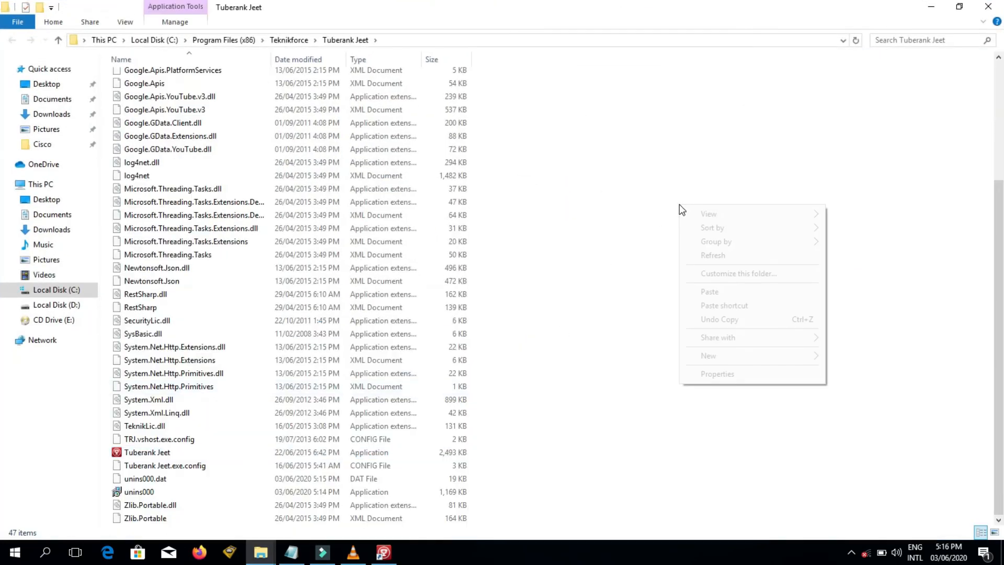
pyautogui.click(705, 288)
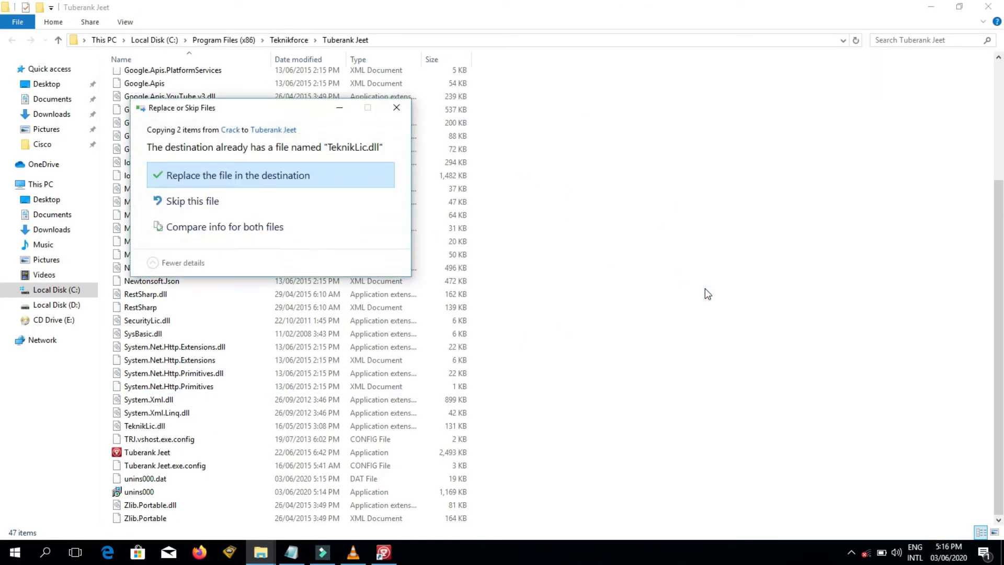
pyautogui.click(210, 175)
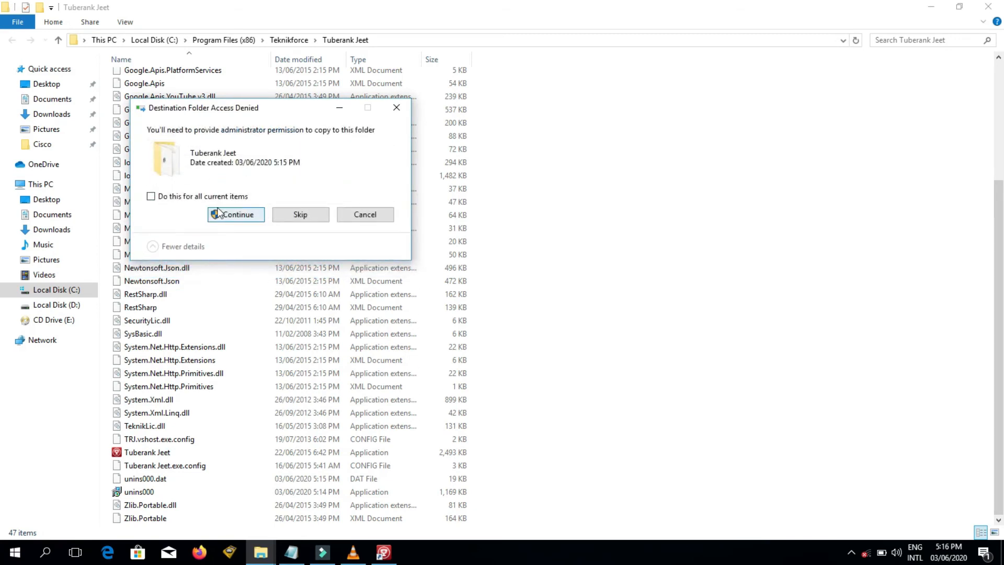
pyautogui.click(221, 214)
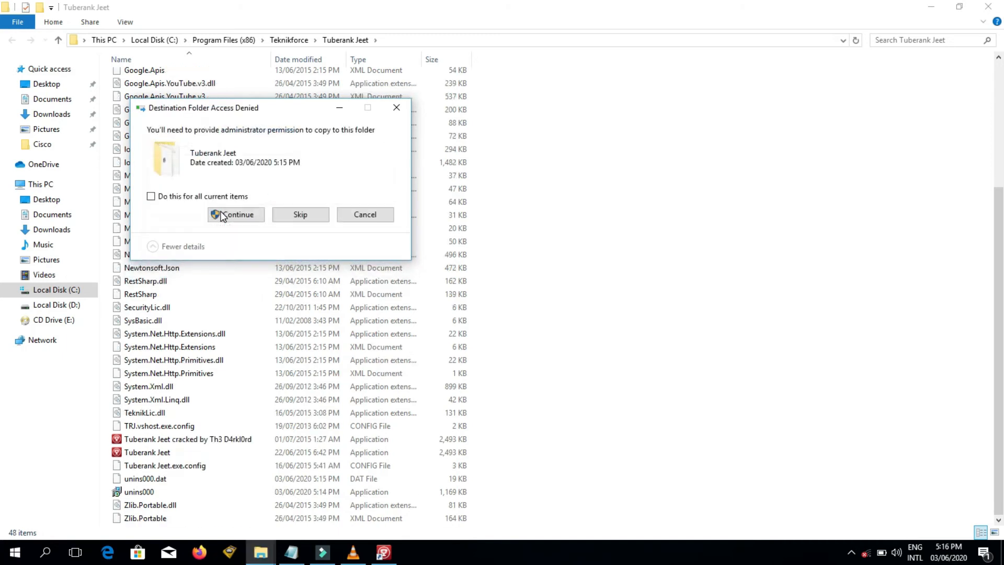
pyautogui.click(221, 216)
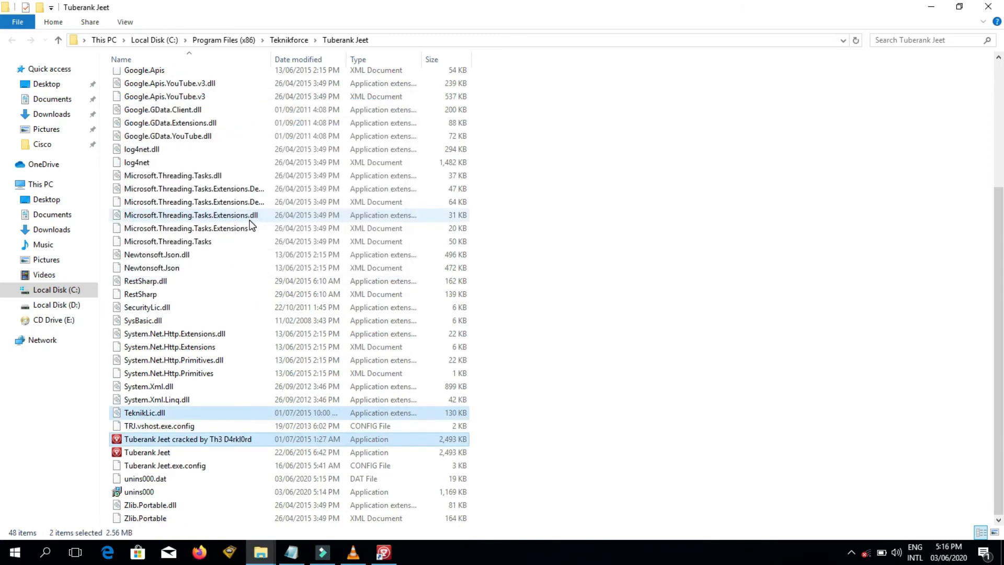
# - Close the shortcut's properties and the installation folder, and launch Tuberank Jeet 2 from its desktop shortcut
pyautogui.click(383, 551)
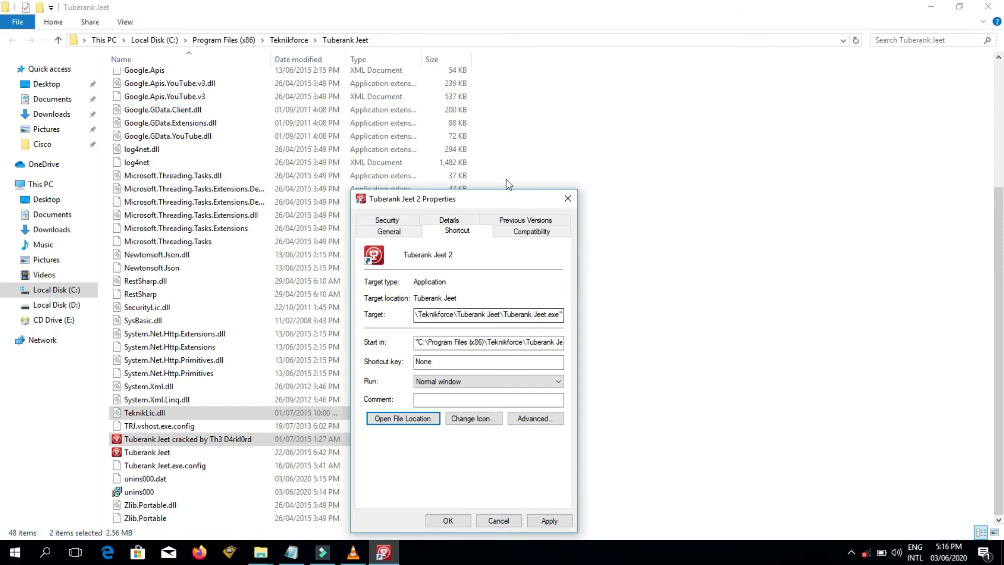
pyautogui.click(566, 200)
pyautogui.click(990, 7)
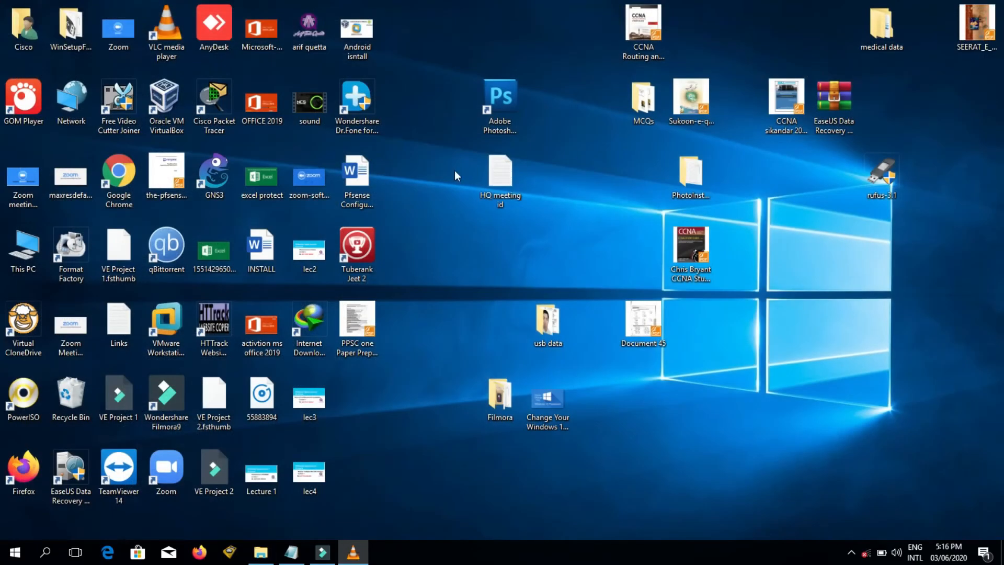
pyautogui.rightClick(361, 250)
pyautogui.click(389, 246)
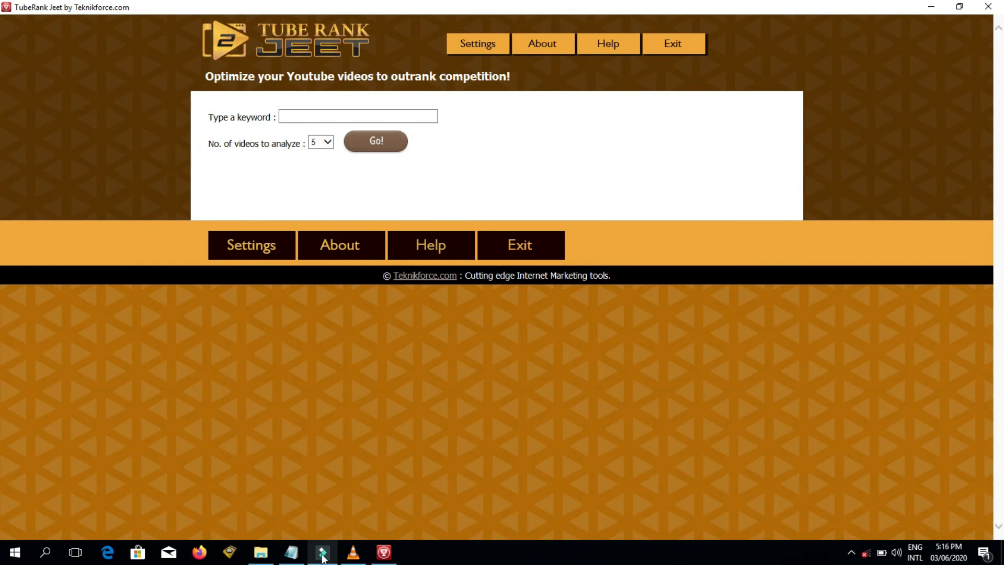
# - Switch to the Notepad note and replace all its text with "now tube rank is installed and activated"
pyautogui.click(292, 552)
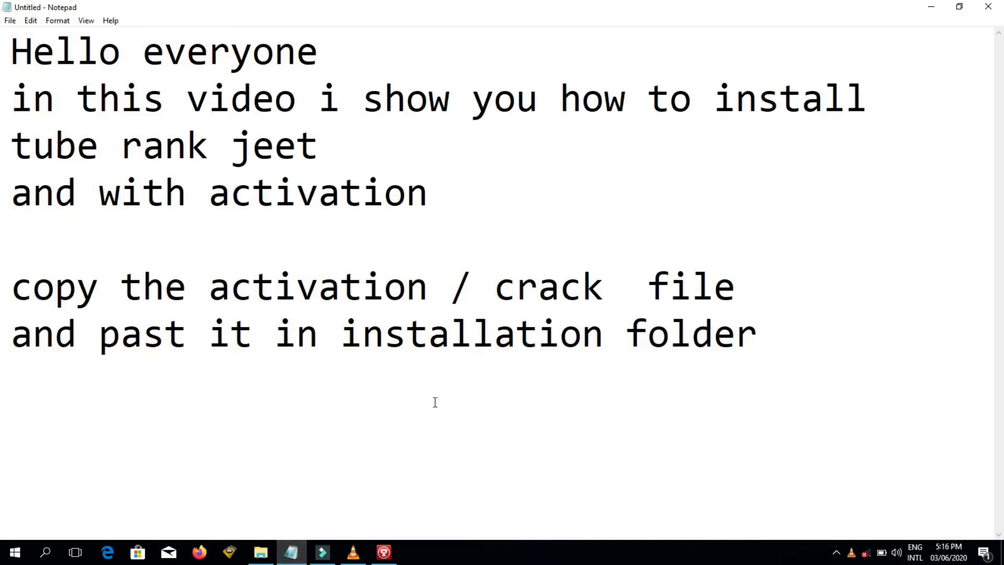
pyautogui.hotkey('ctrl', 'a')
pyautogui.press('BackSpace')
pyautogui.write('now tube rak')
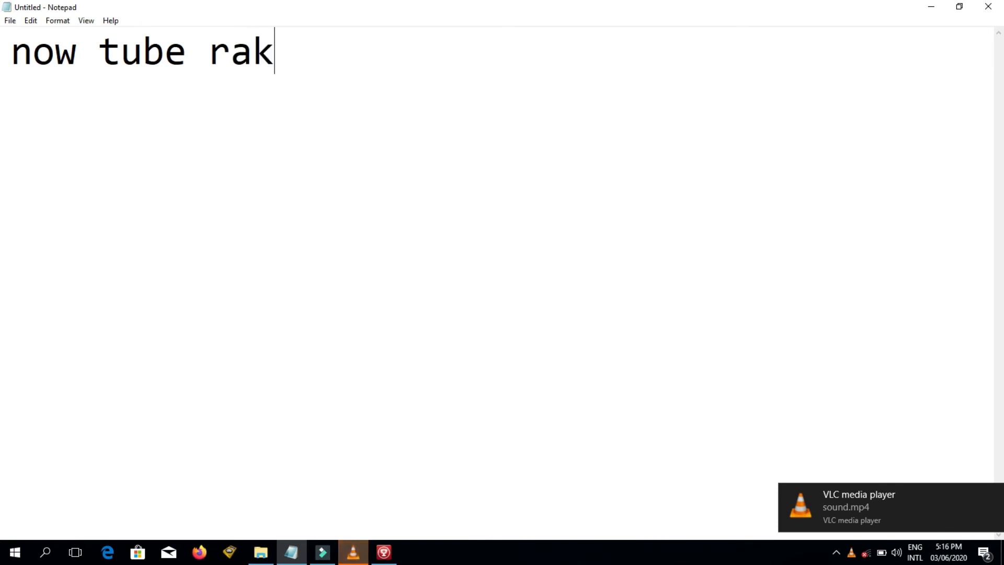
pyautogui.press('BackSpace')
pyautogui.write('nk is ')
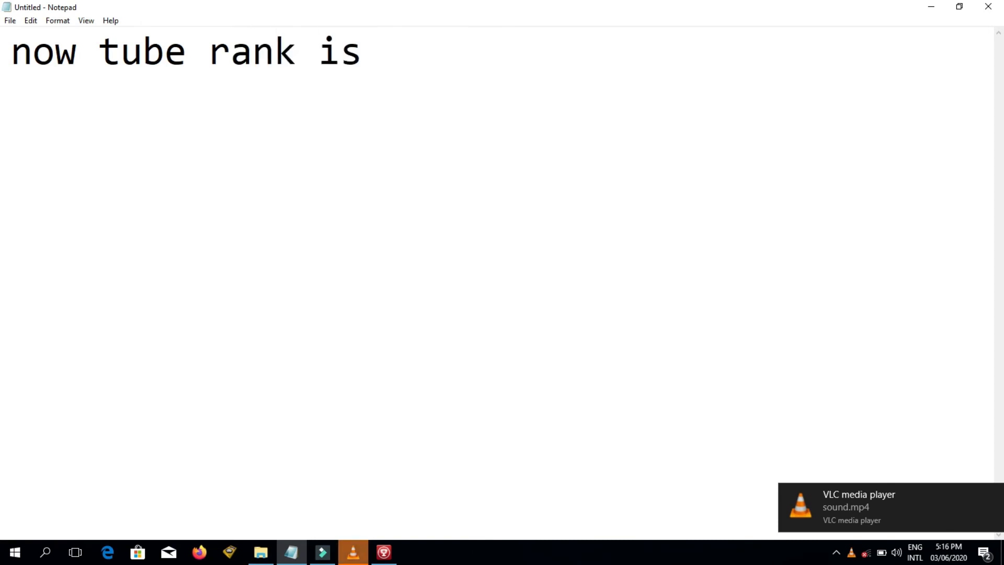
pyautogui.write('installed ')
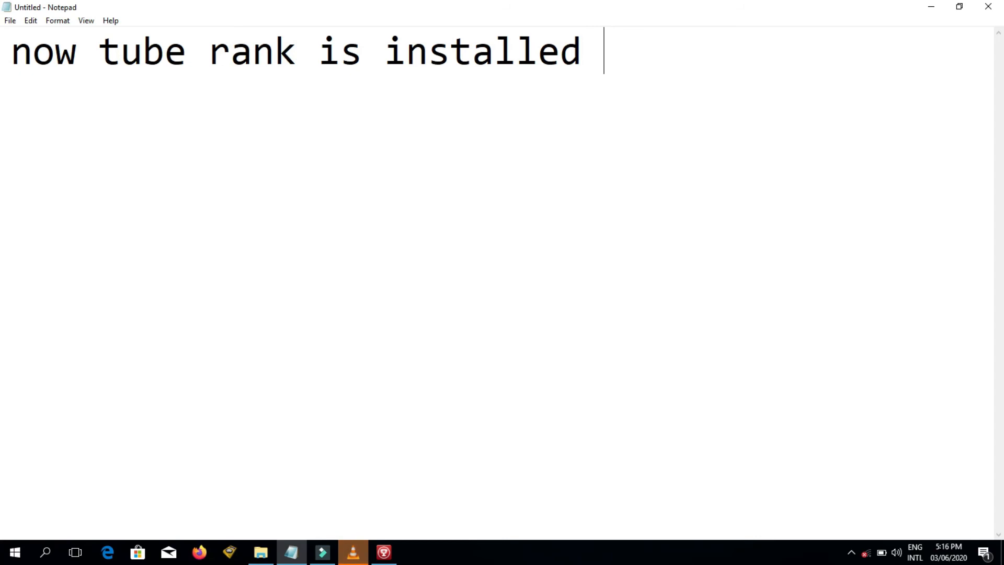
pyautogui.write('and acti')
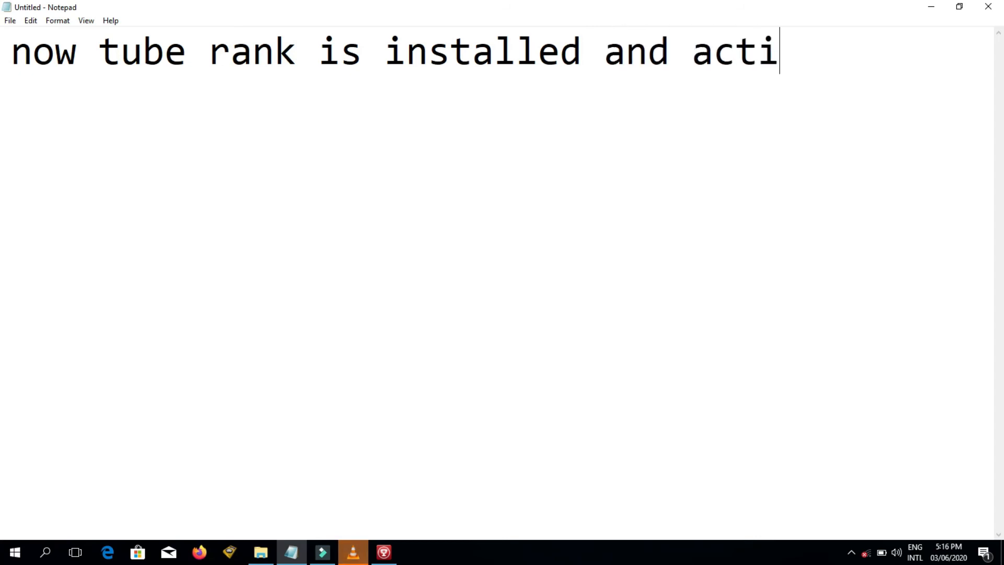
pyautogui.write('vated al')
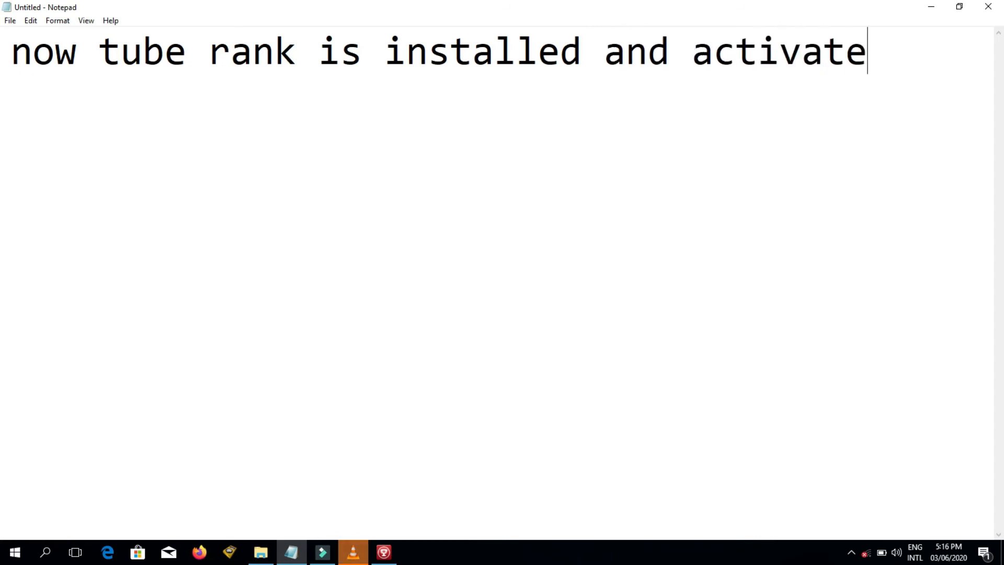
pyautogui.press('BackSpace')
pyautogui.press('BackSpace')
# - Add the line "thanks for watching" below the note's text, and close the note without saving it
pyautogui.write('thank')
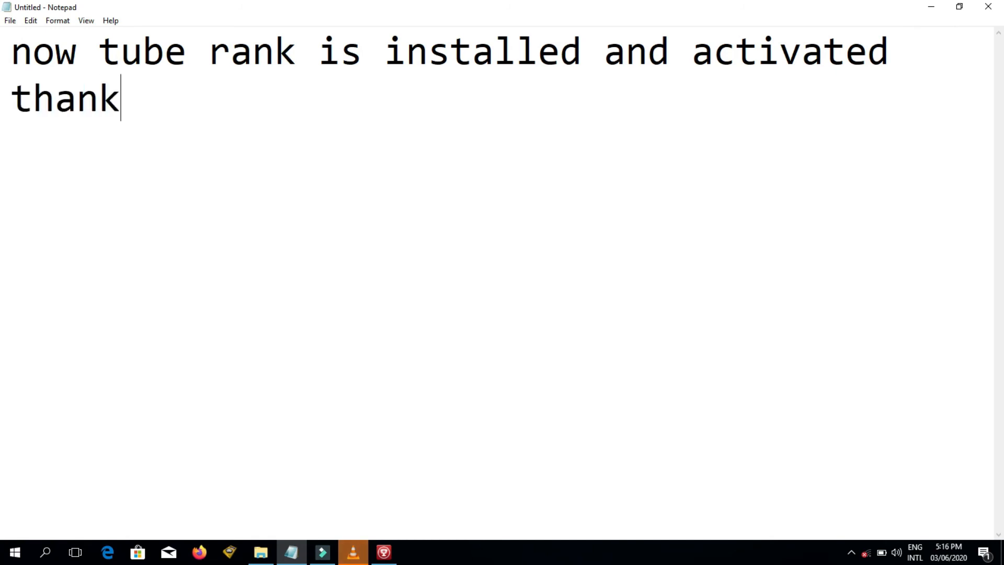
pyautogui.write('s for watching')
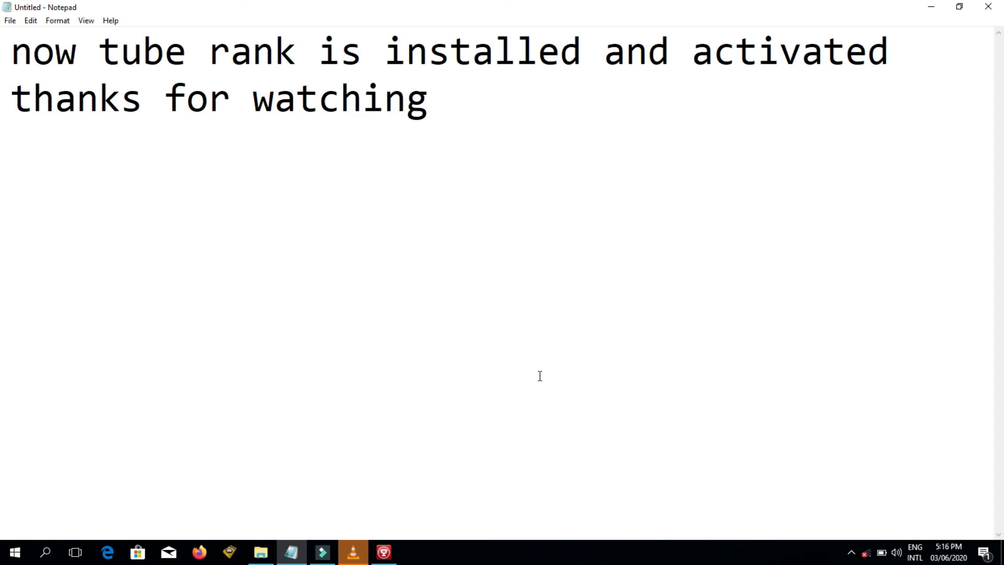
pyautogui.click(996, 5)
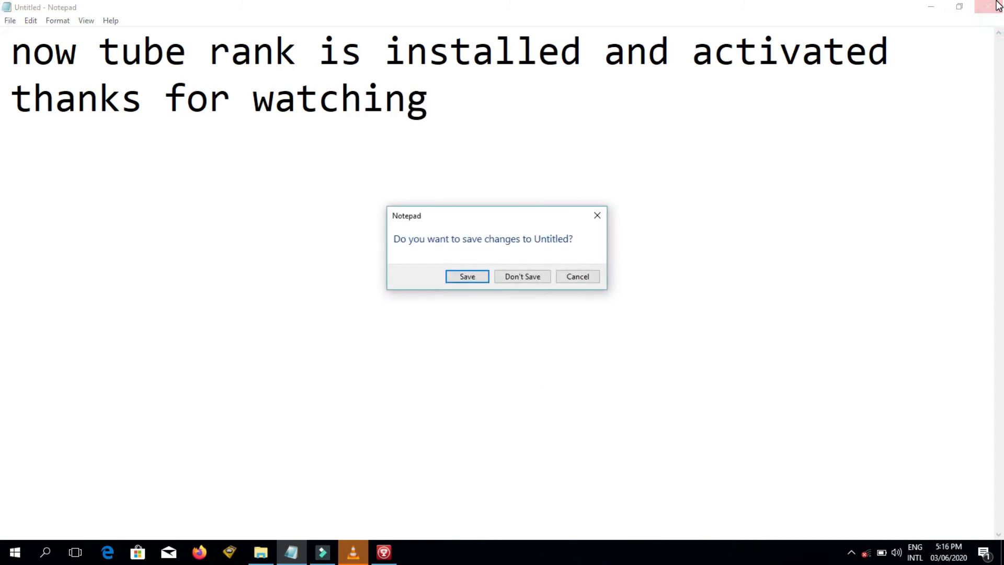
pyautogui.click(500, 277)
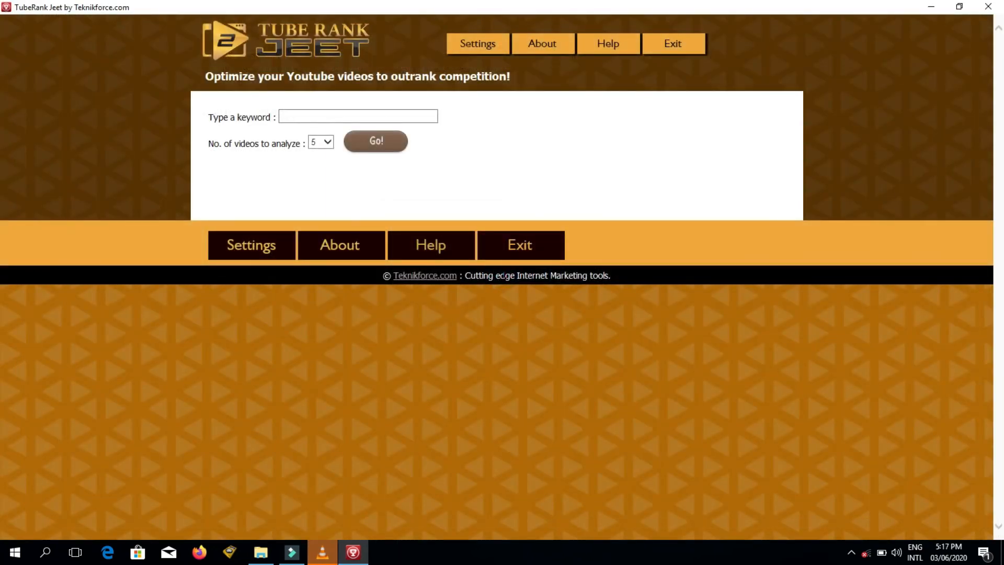